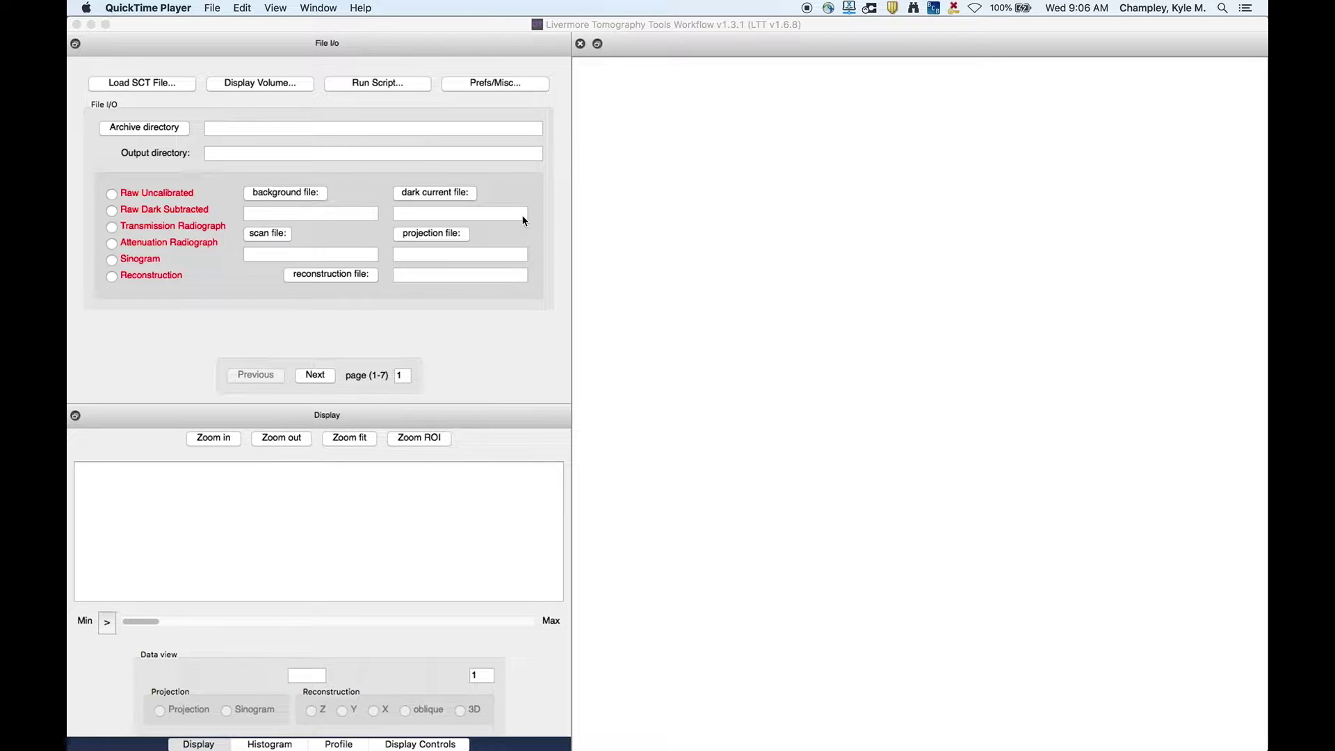
Load the SCT file from the lowResTruss folder and slightly widen the projection image area.
left_click(427, 26)
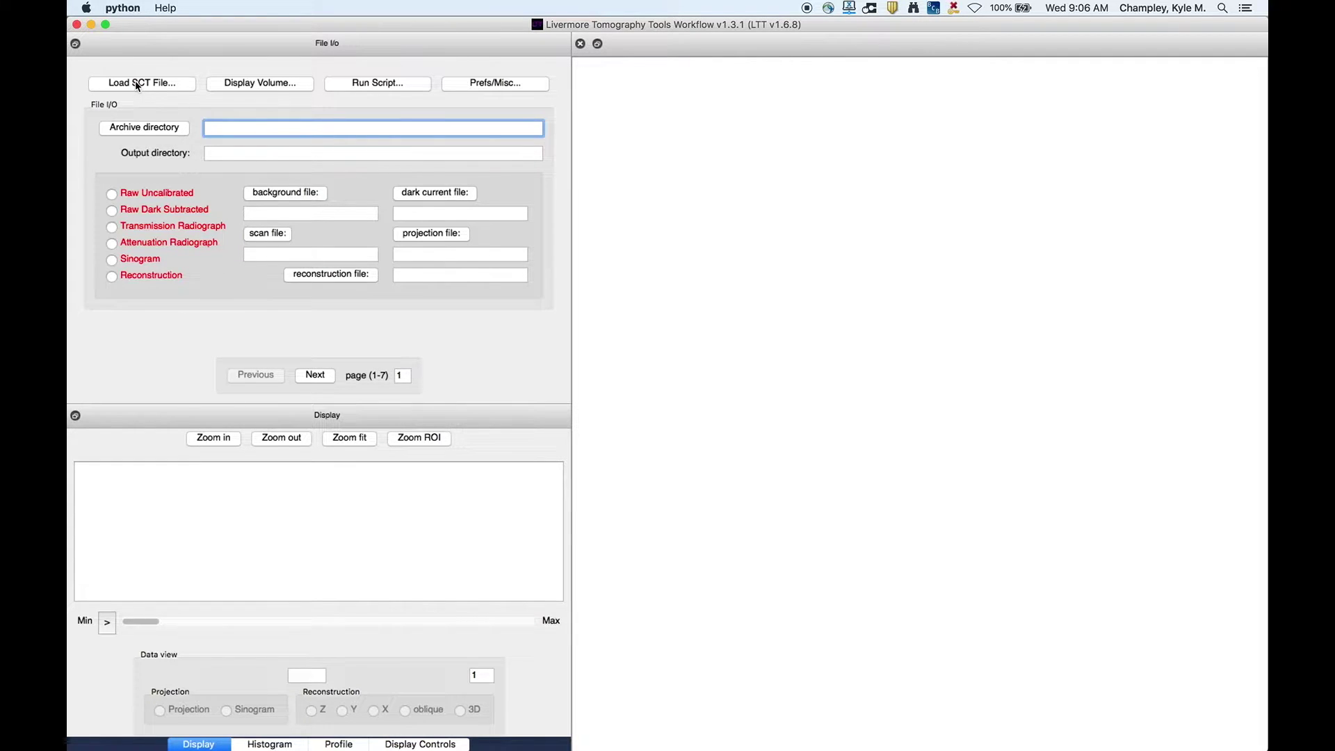
left_click(137, 84)
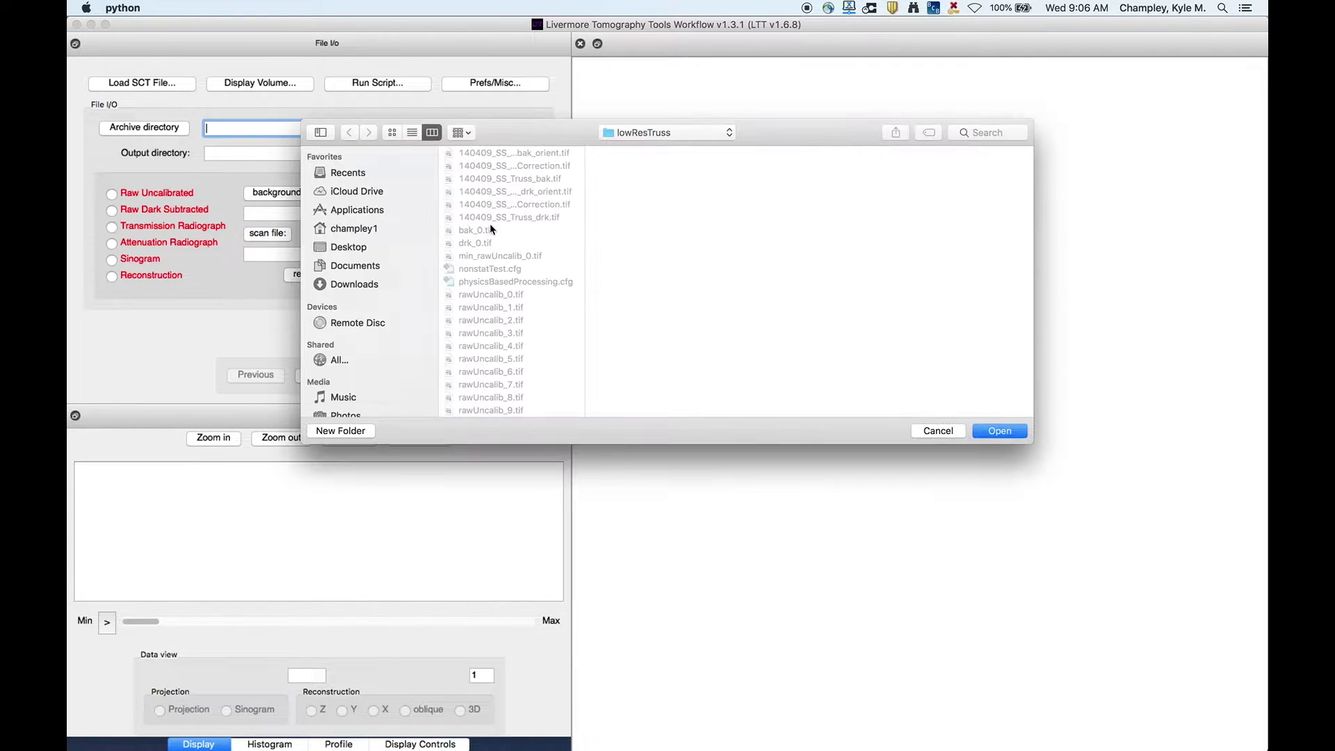
scroll(521, 277, "down", 20)
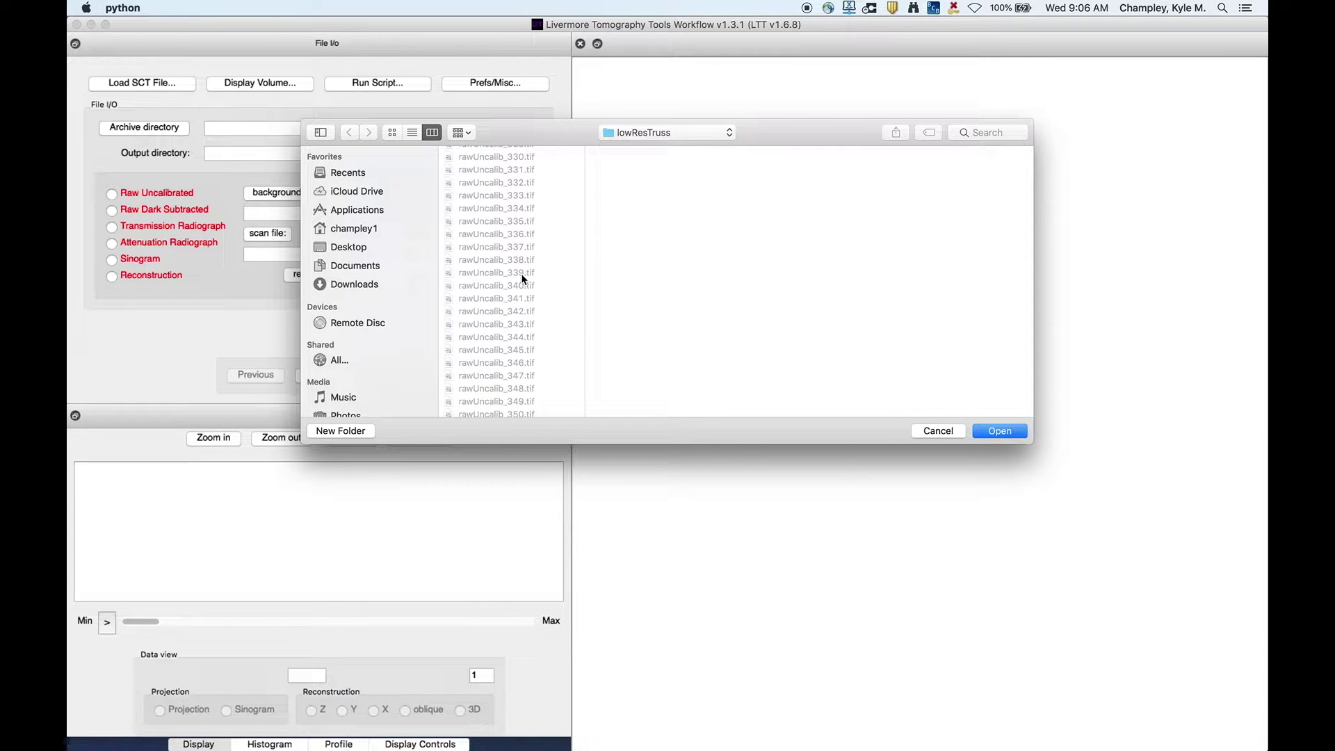
key("alt+Down")
key("Return")
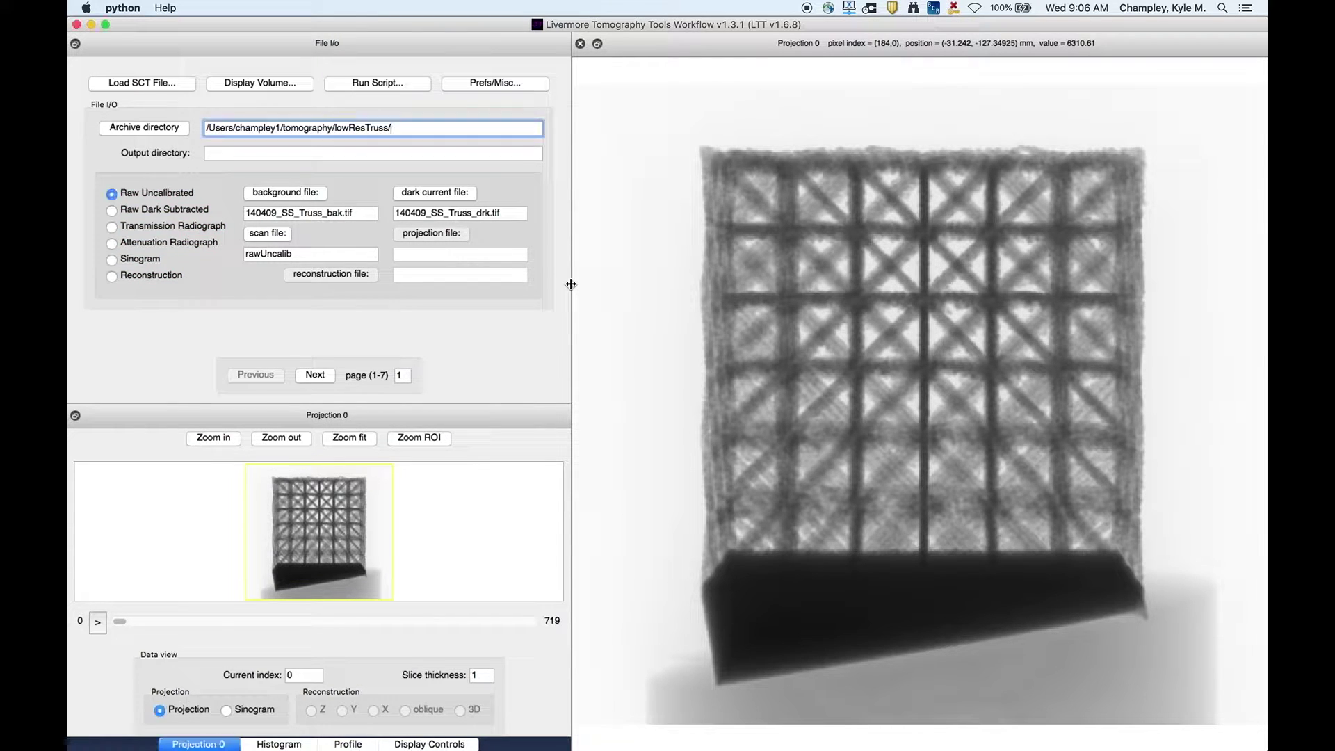
left_click_drag(571, 284, 544, 283)
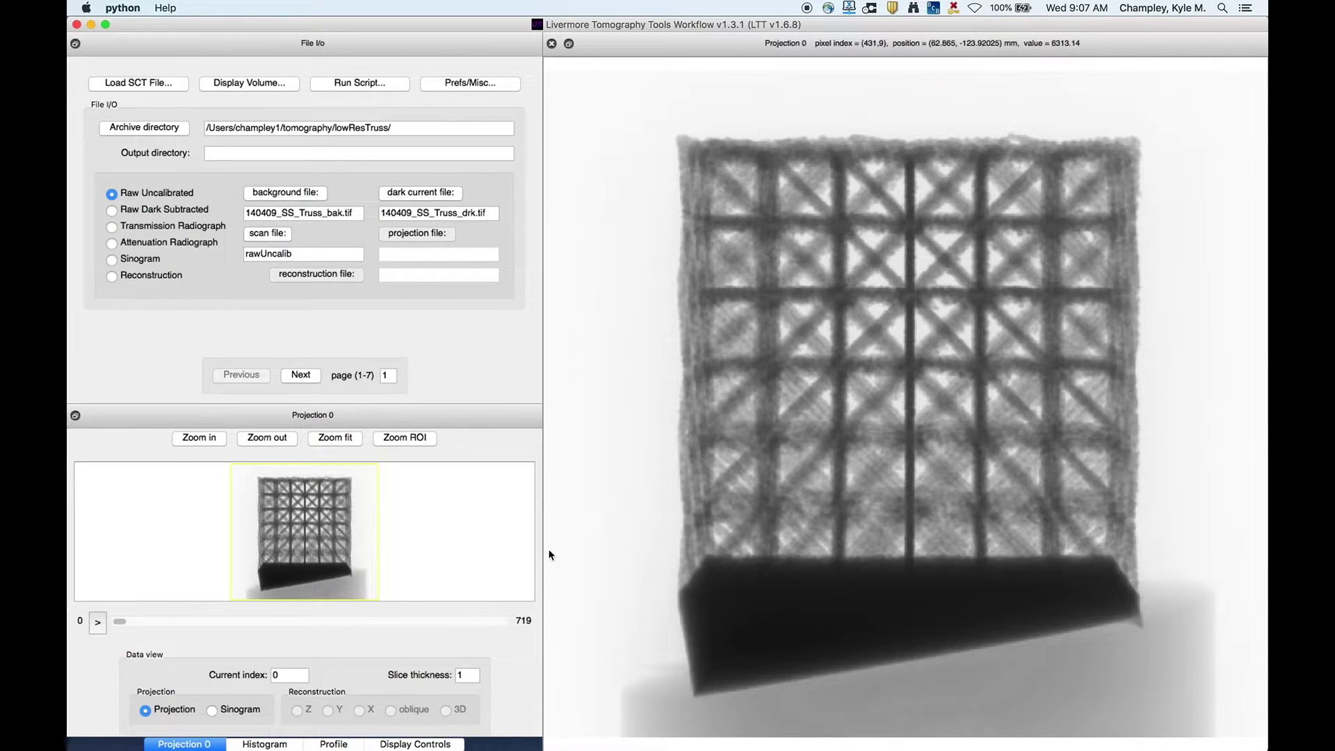
Add Ti64 as a model material in the Spectra & Physics settings of the scanner geometry.
left_click(301, 377)
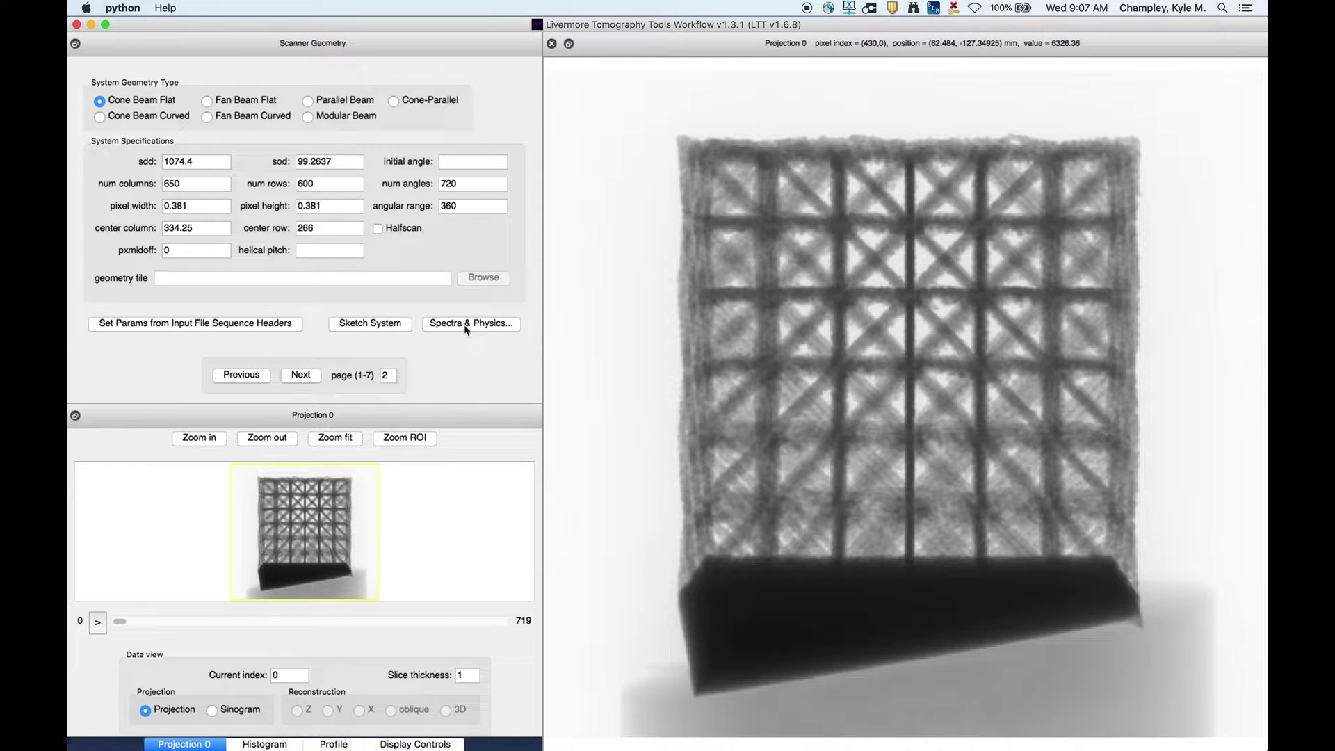
left_click(464, 325)
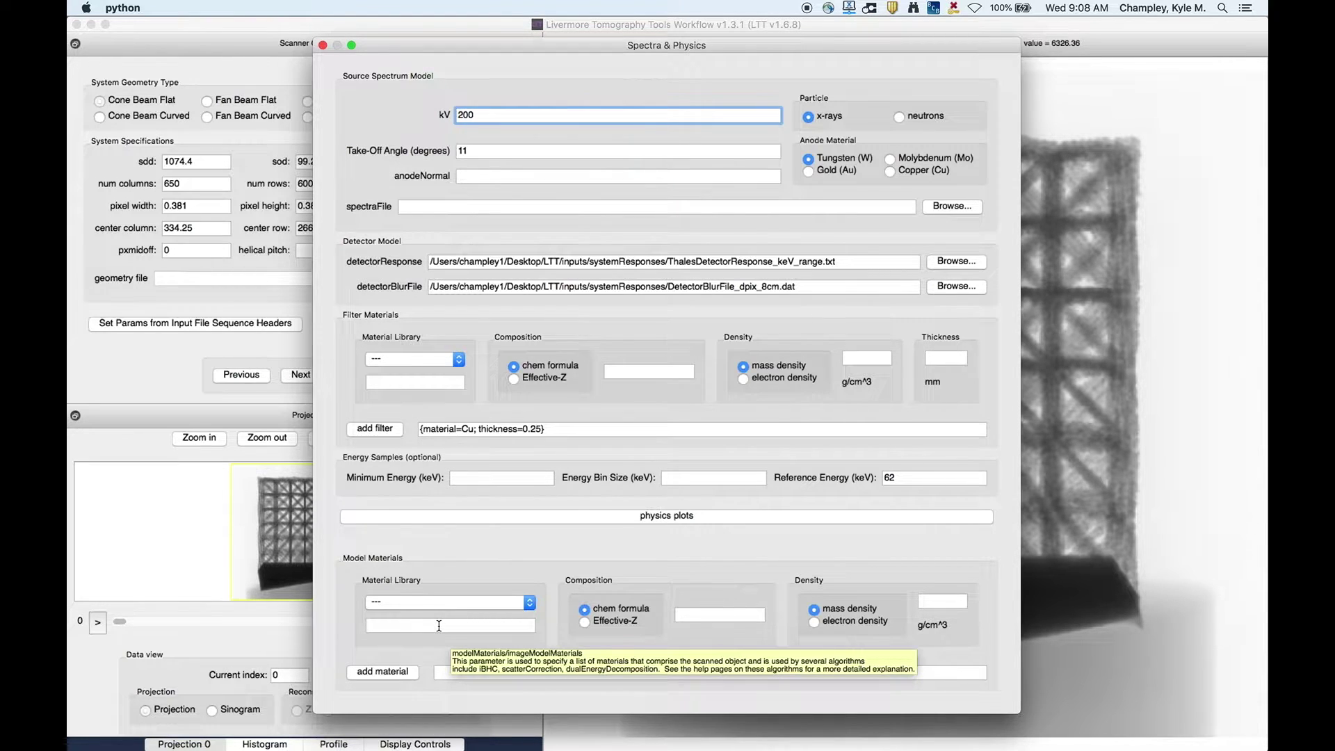
left_click(439, 626)
type("T")
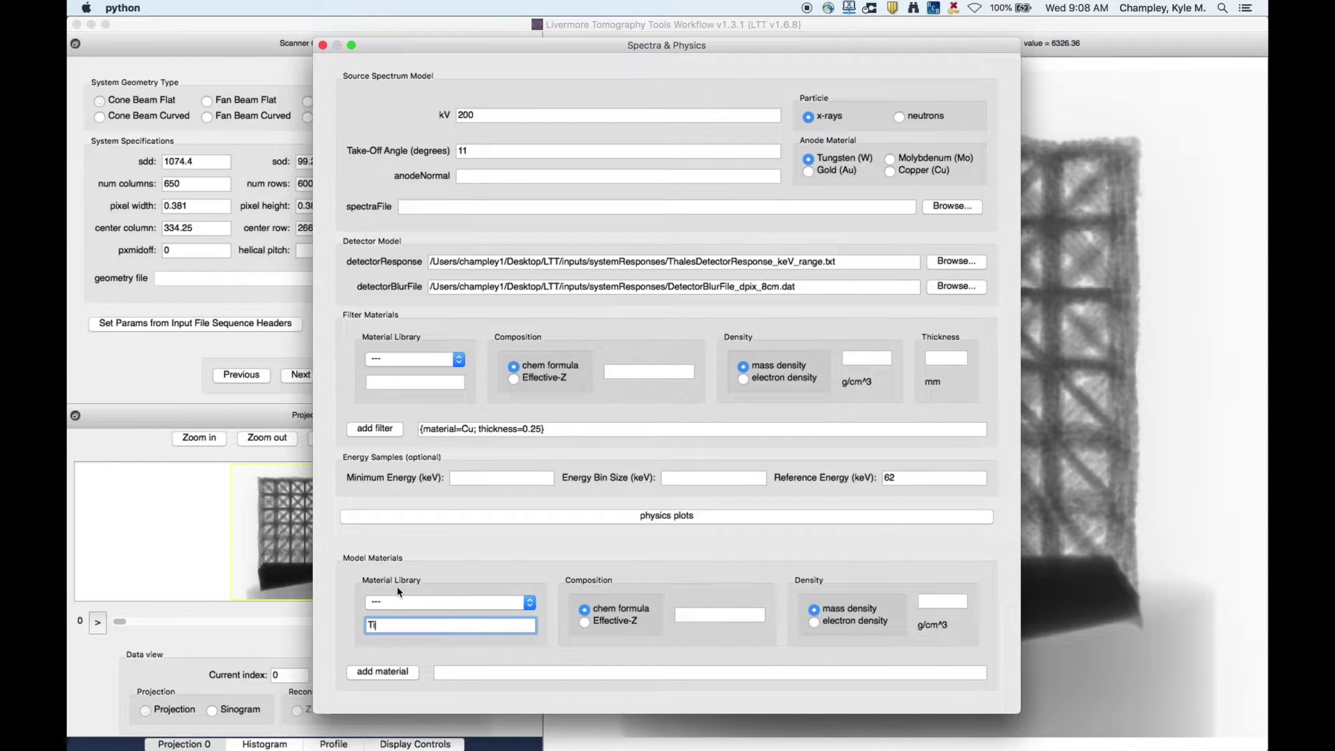
type("i64")
left_click(381, 672)
left_click(322, 45)
Create a new in-RAM preprocessing sequence and fill it with the default algorithms.
left_click(301, 375)
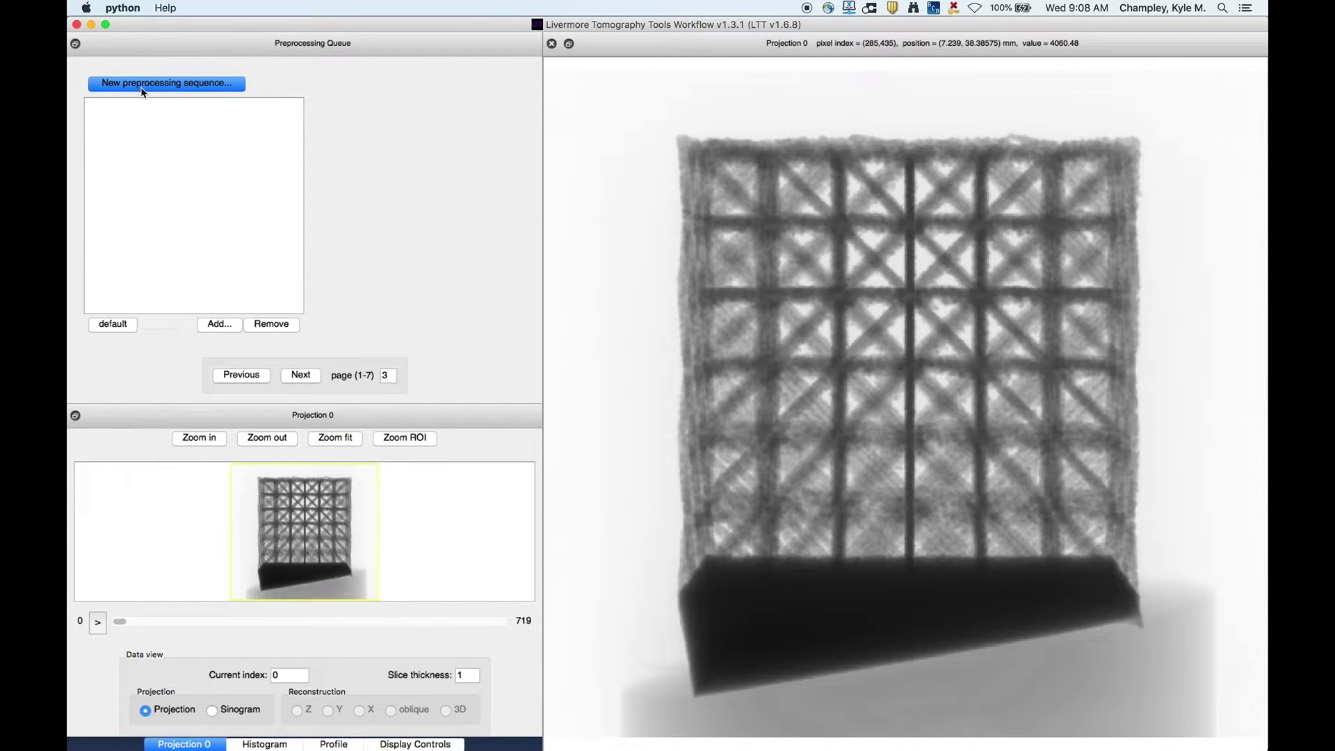
left_click(142, 85)
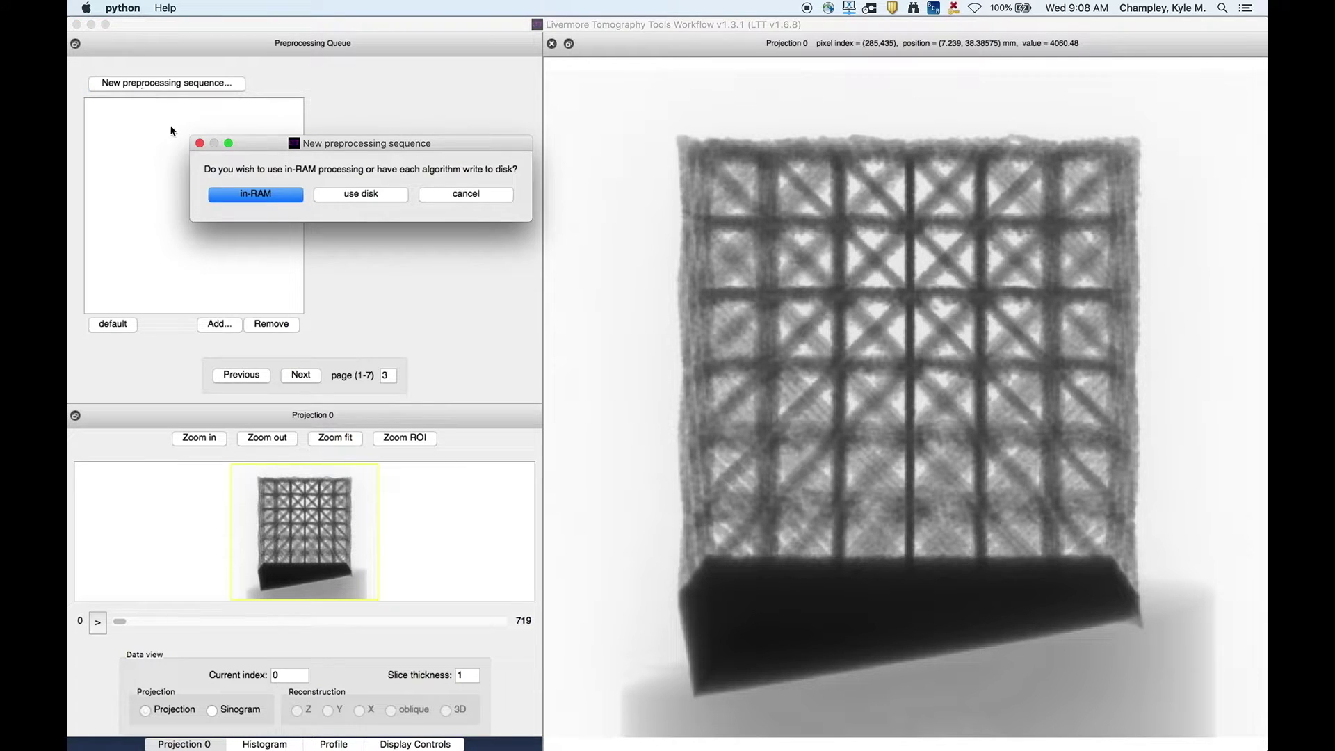
left_click(243, 195)
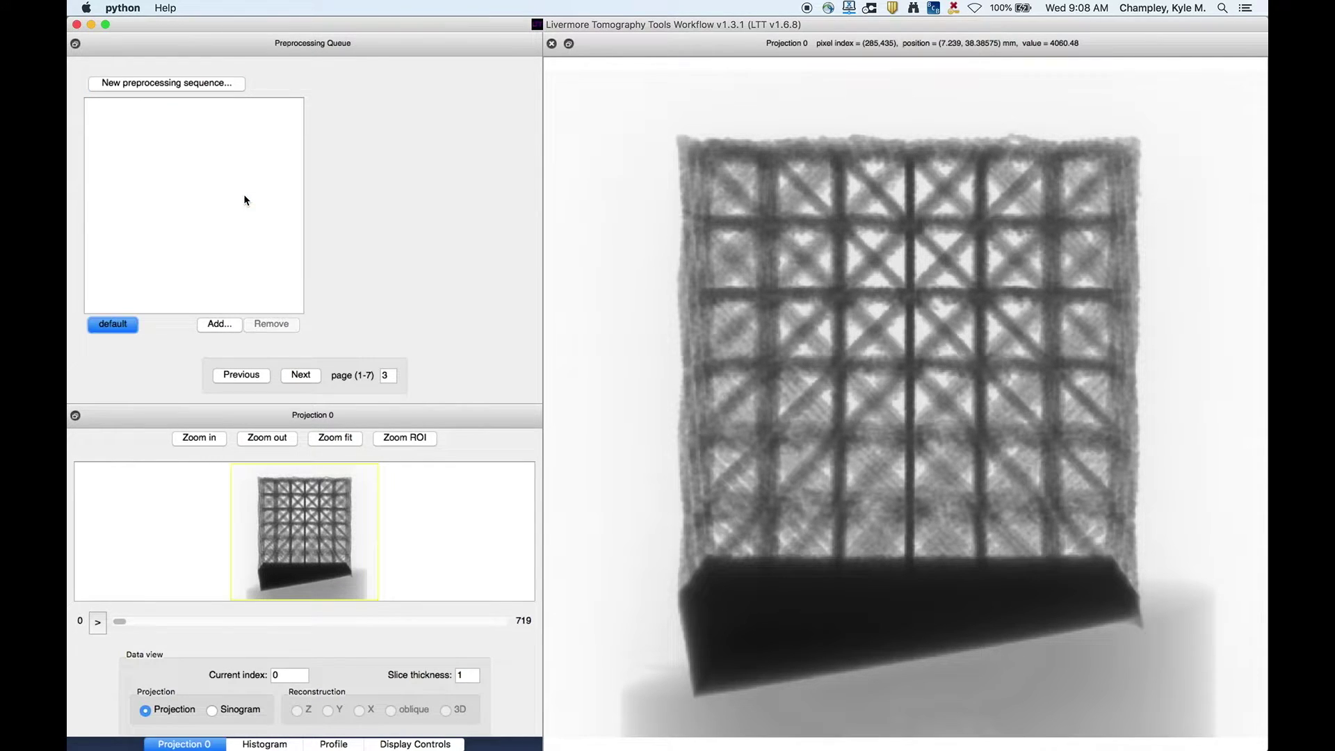
left_click(129, 329)
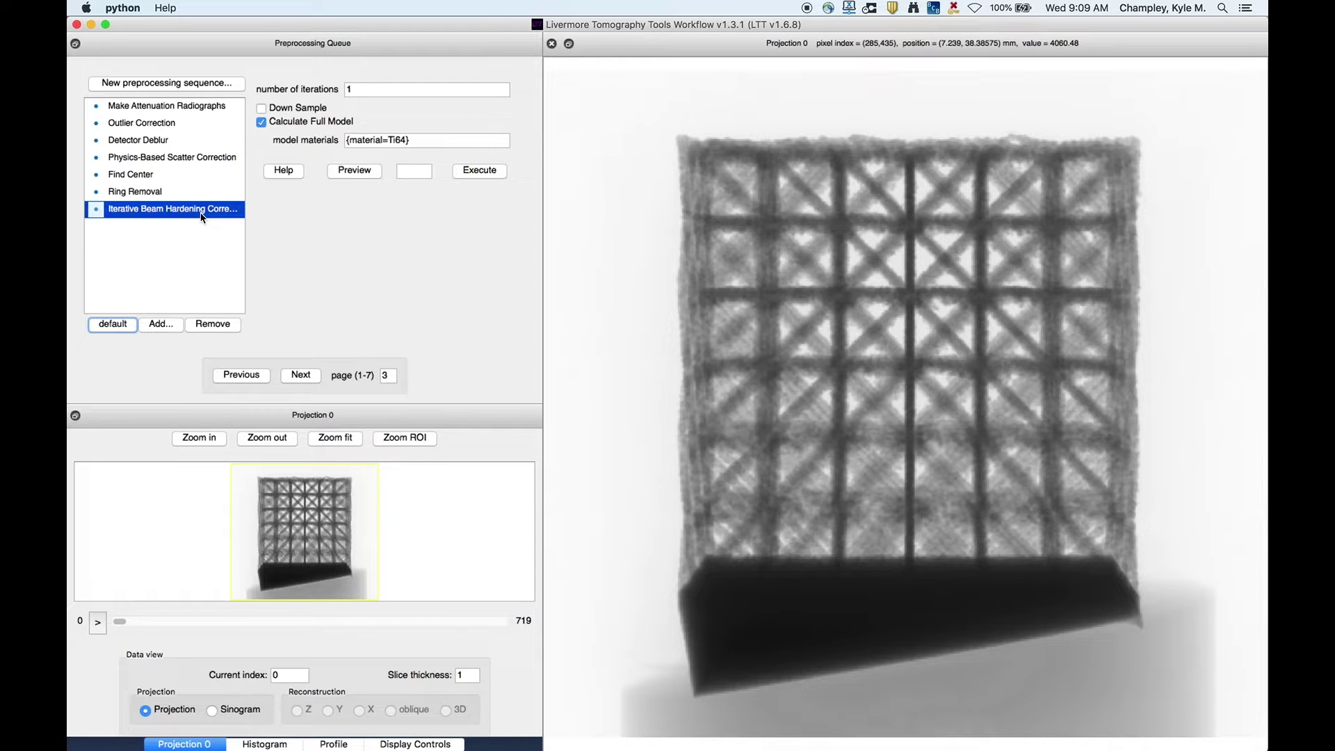
Check the scanner geometry sketch and enable Rotationally Invariant for the Physics-Based Scatter Correction.
left_click(153, 160)
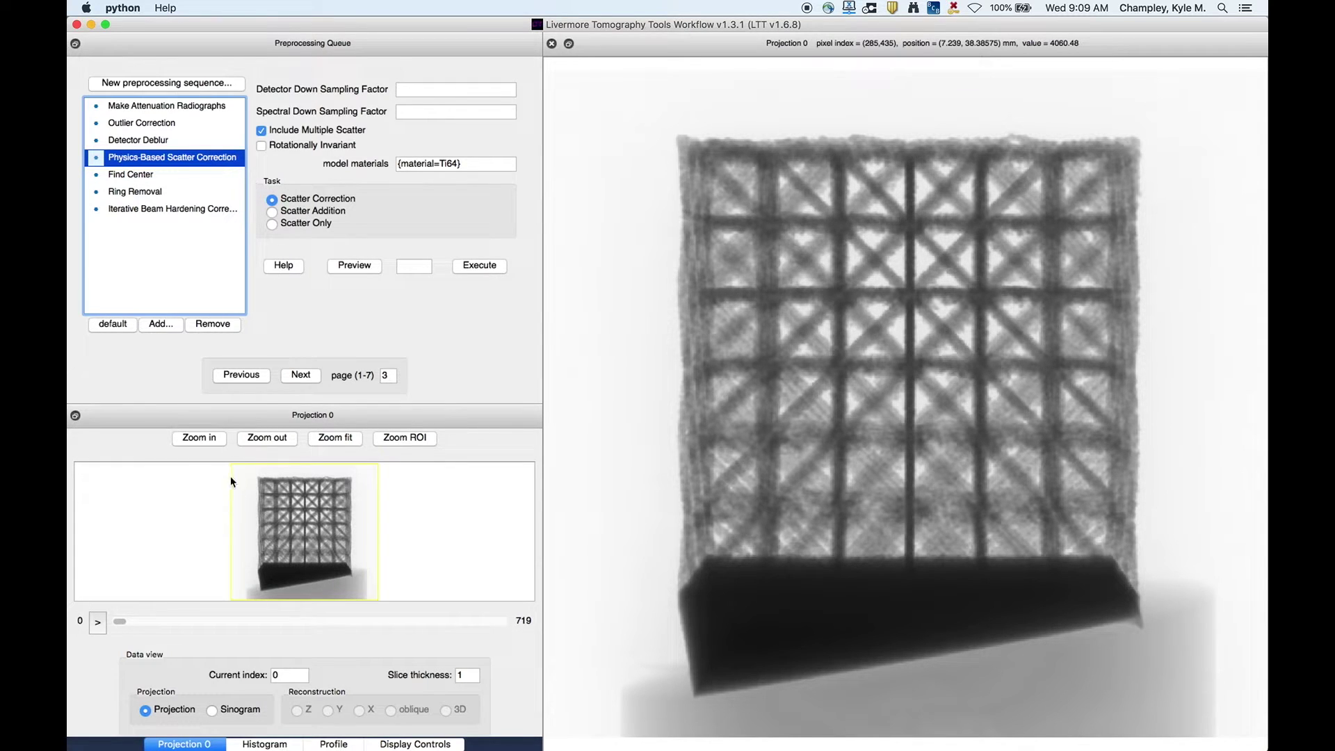
left_click(244, 377)
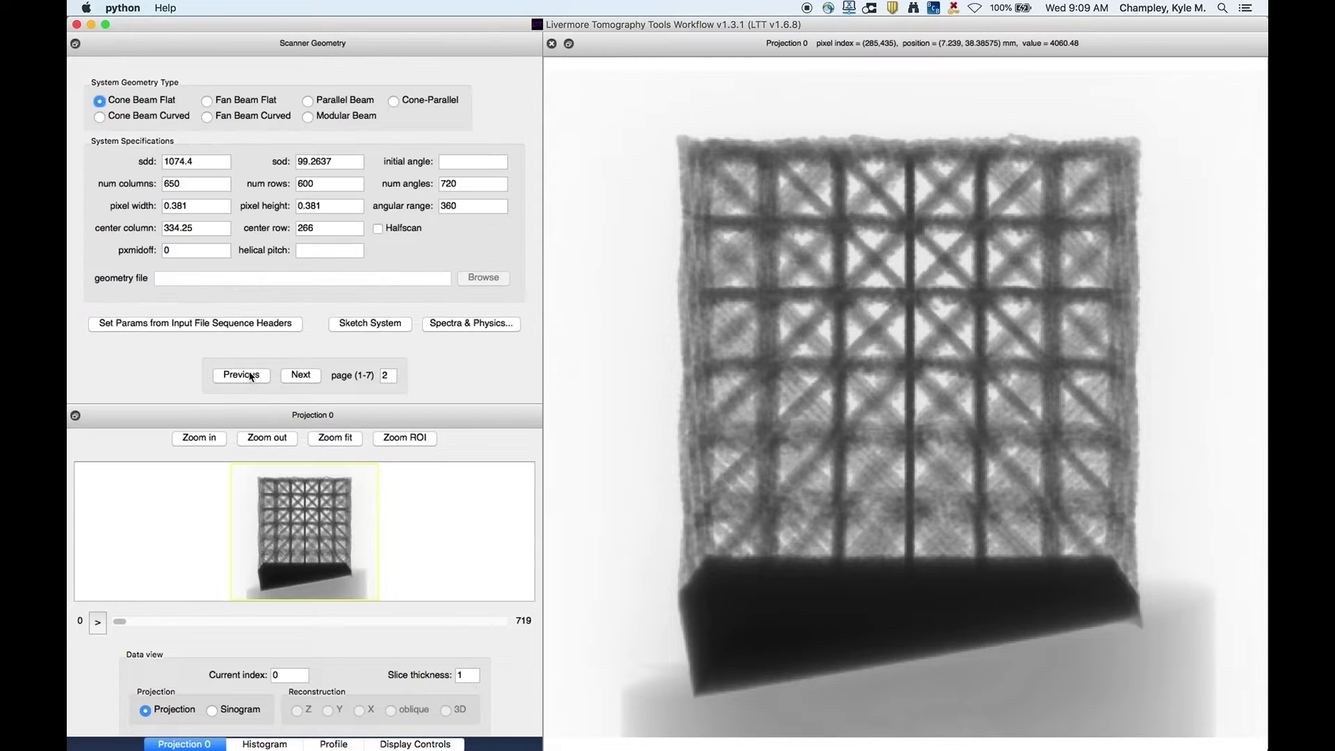
left_click(363, 323)
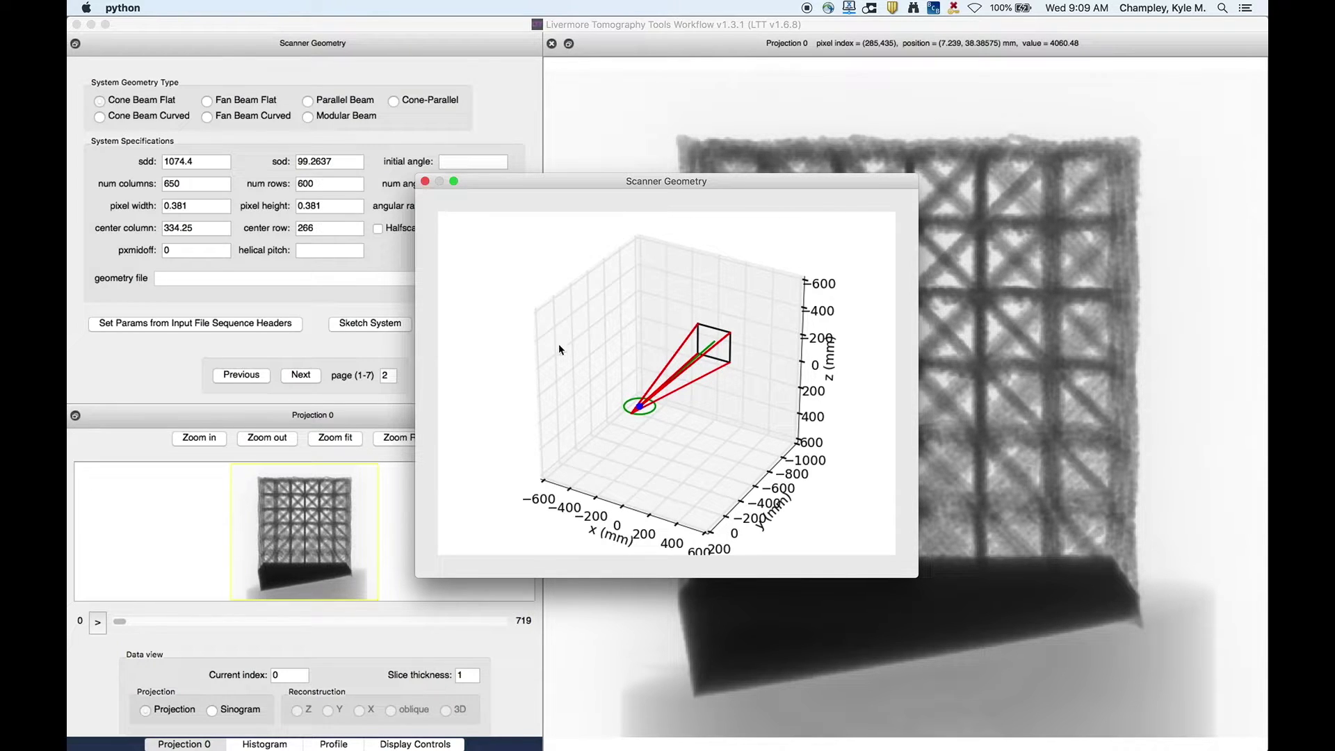
left_click(425, 181)
left_click(301, 375)
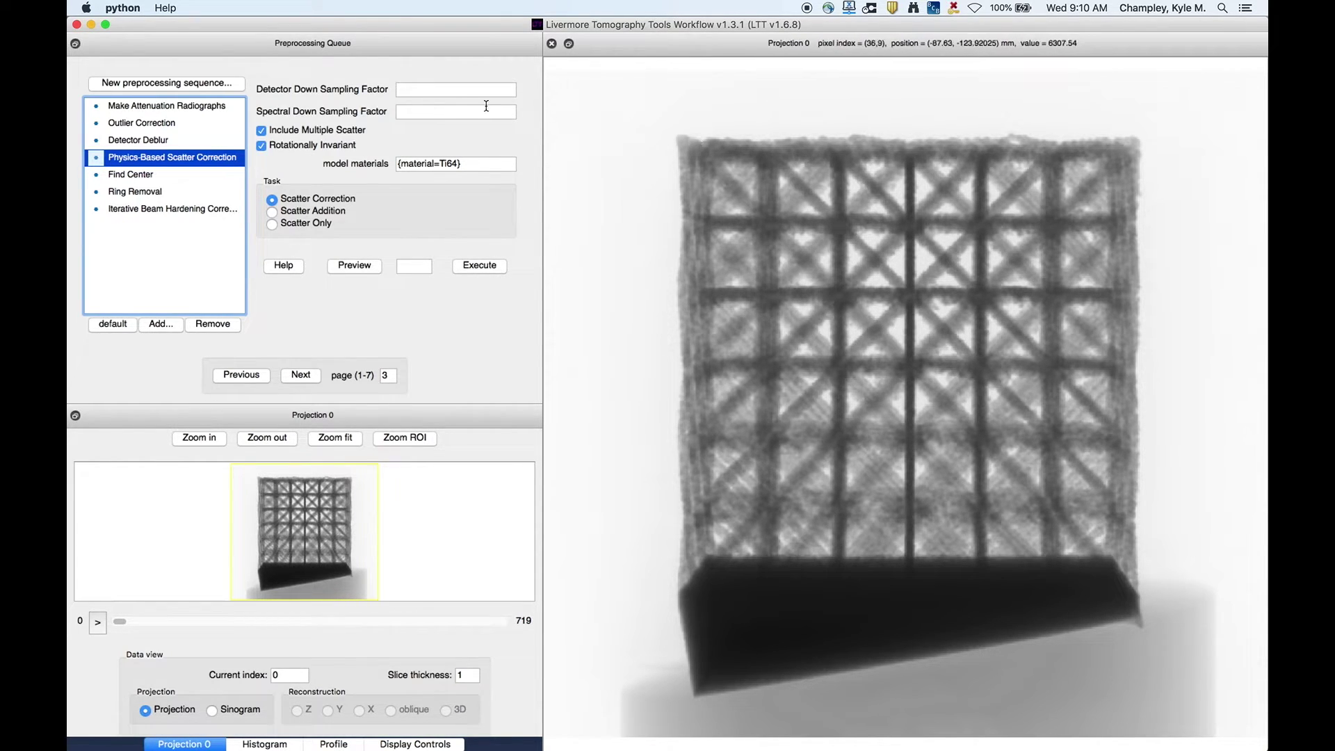
Apply flux correction to Make Attenuation Radiographs, using a background region of the stacked projection covering rows 10 to 36 and columns 24 to 56.
left_click(146, 111)
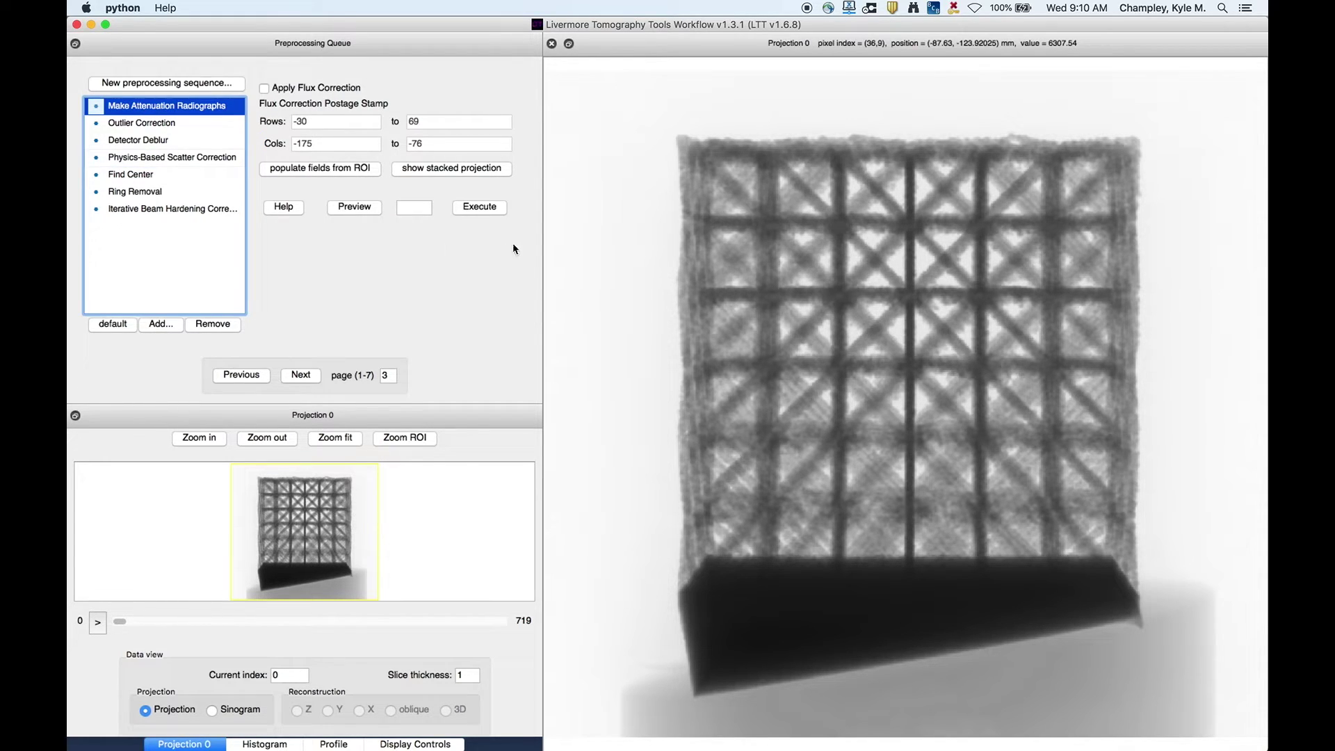
left_click(433, 174)
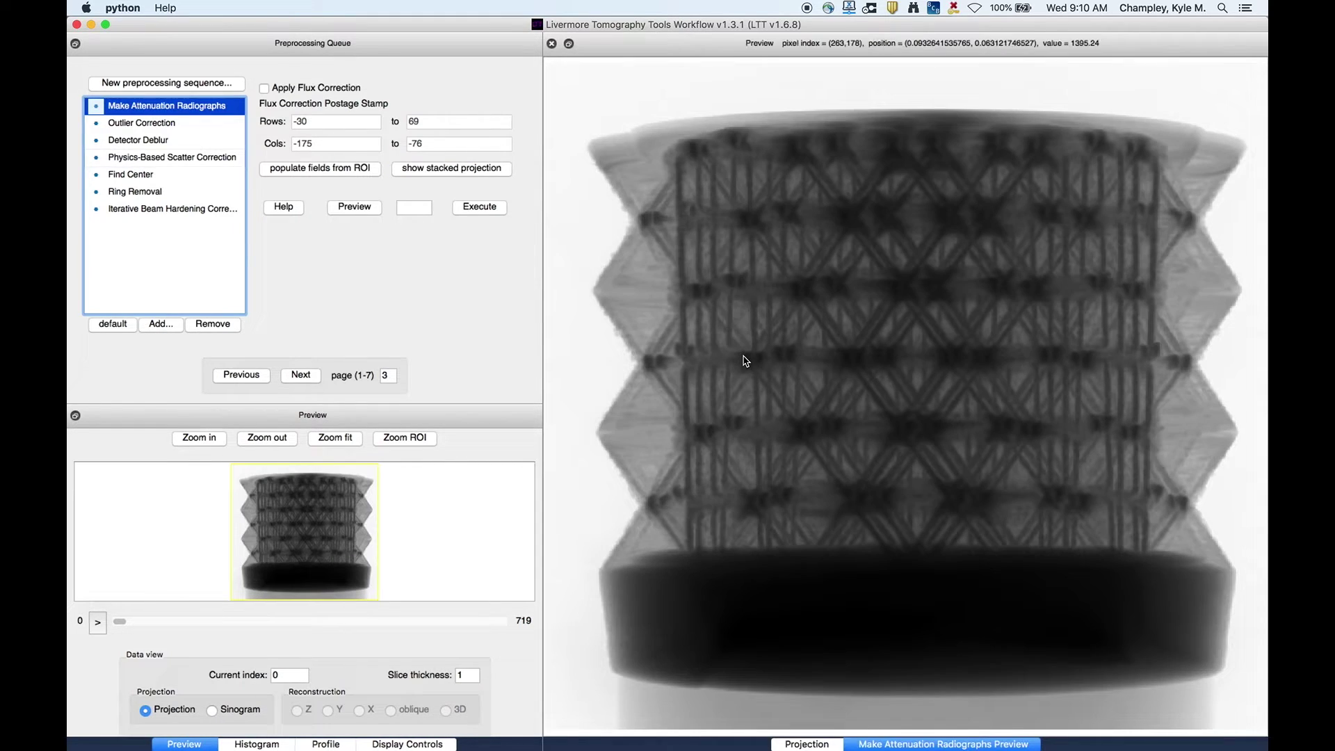
left_click_drag(571, 75, 608, 104)
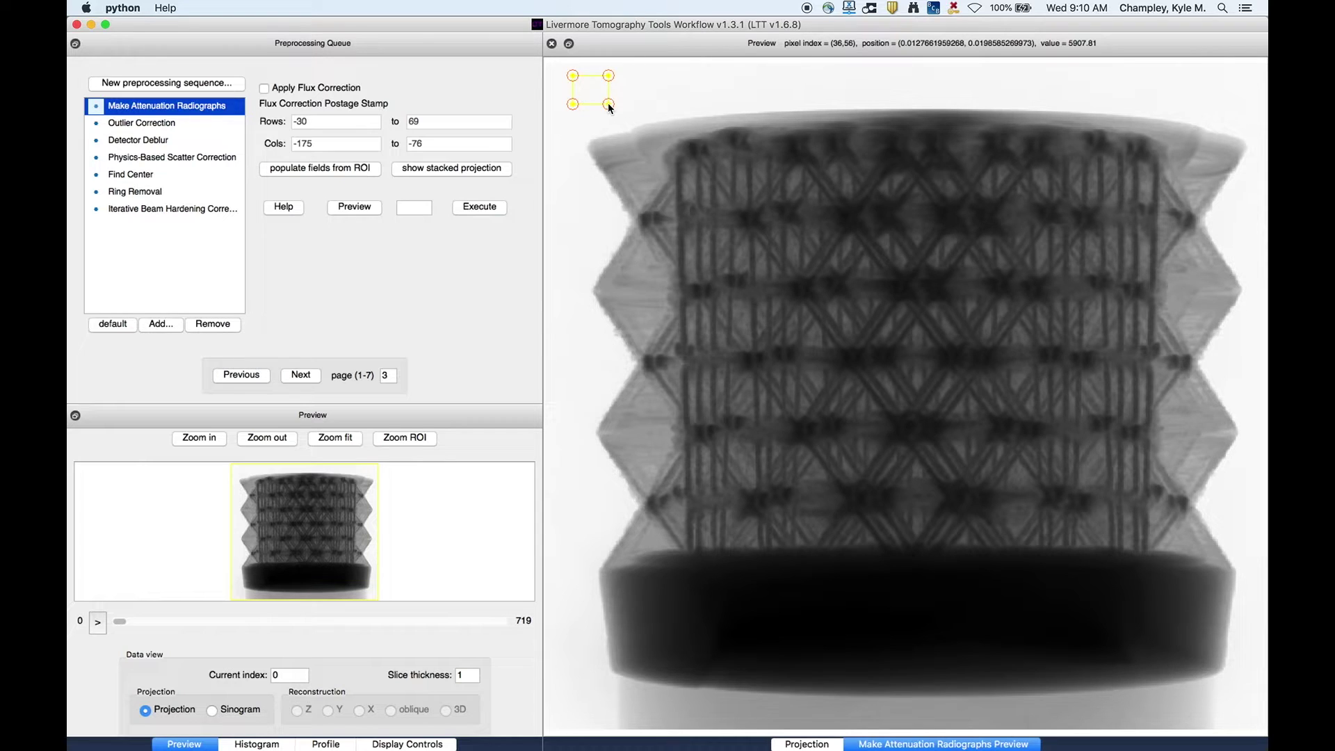
left_click(318, 171)
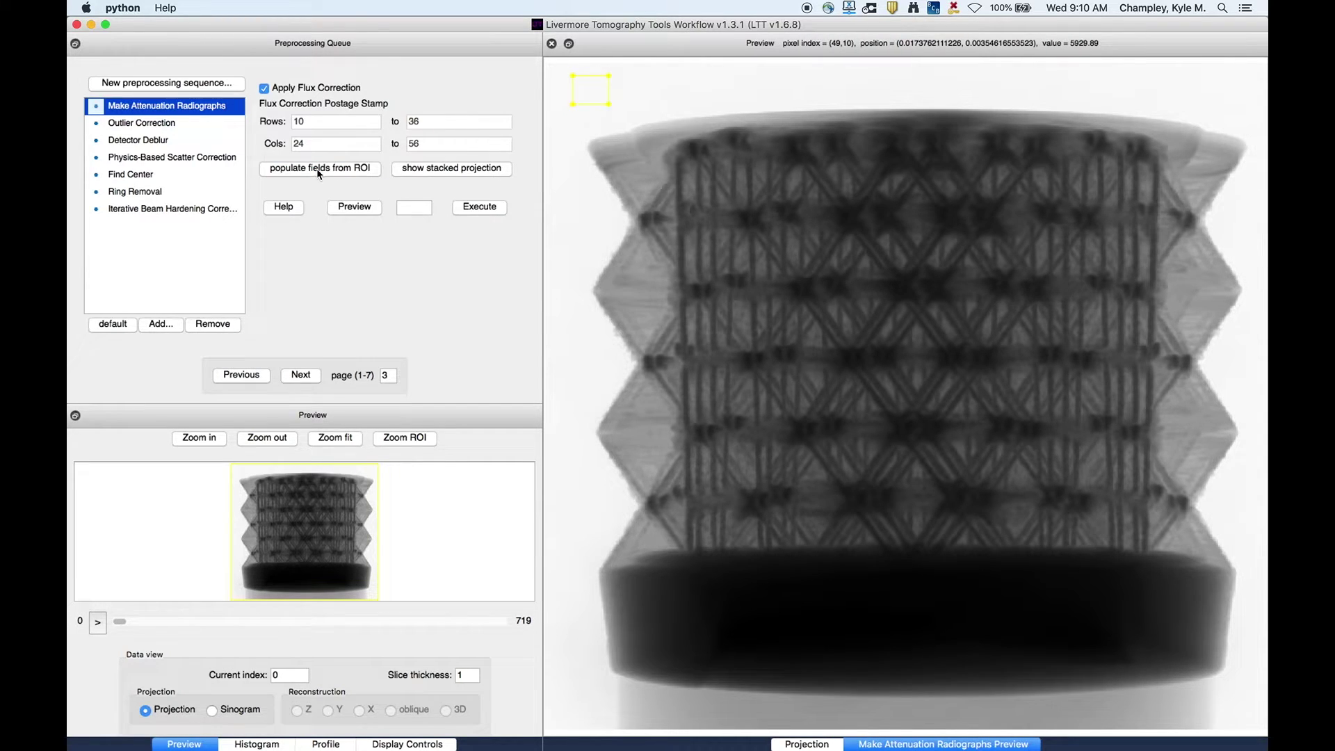
Execute the preprocessing sequence through Iterative Beam Hardening Correction and reconstruct the full volume with Filtered Backprojection (FBP).
left_click(202, 211)
left_click(482, 171)
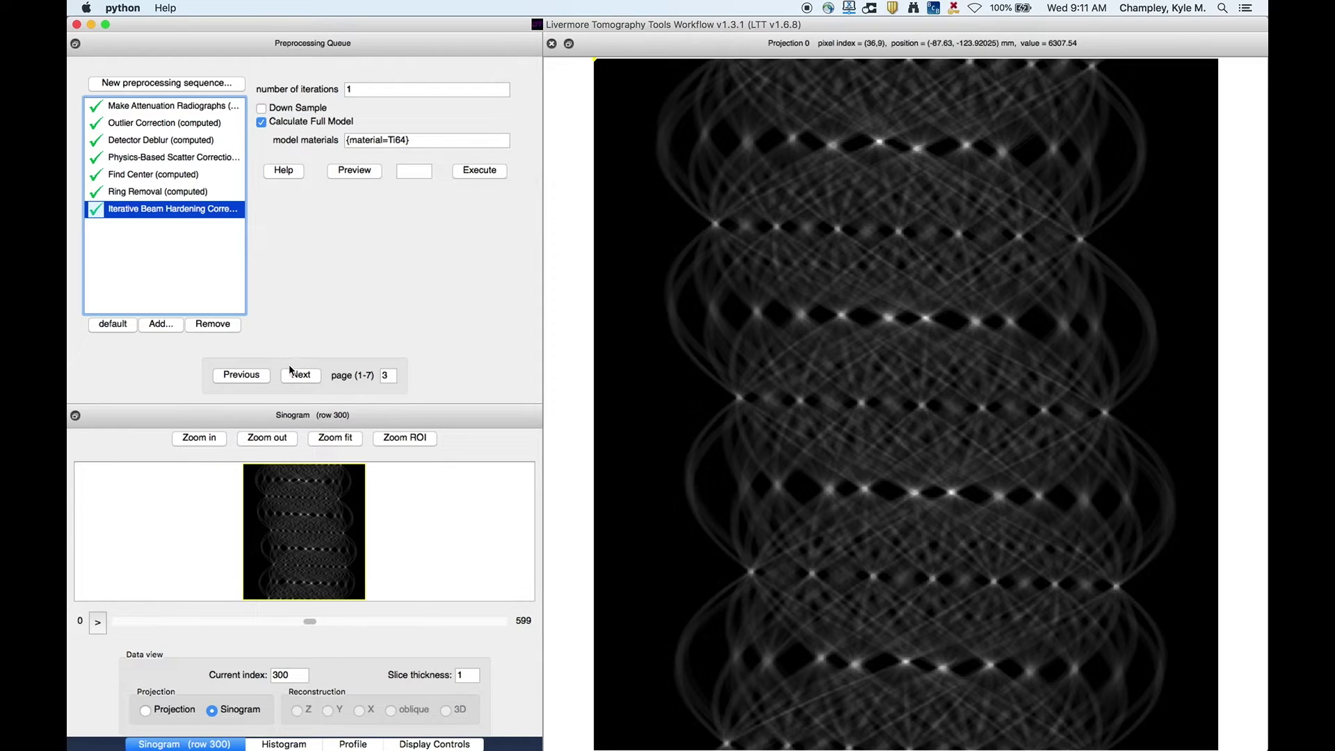
left_click(301, 377)
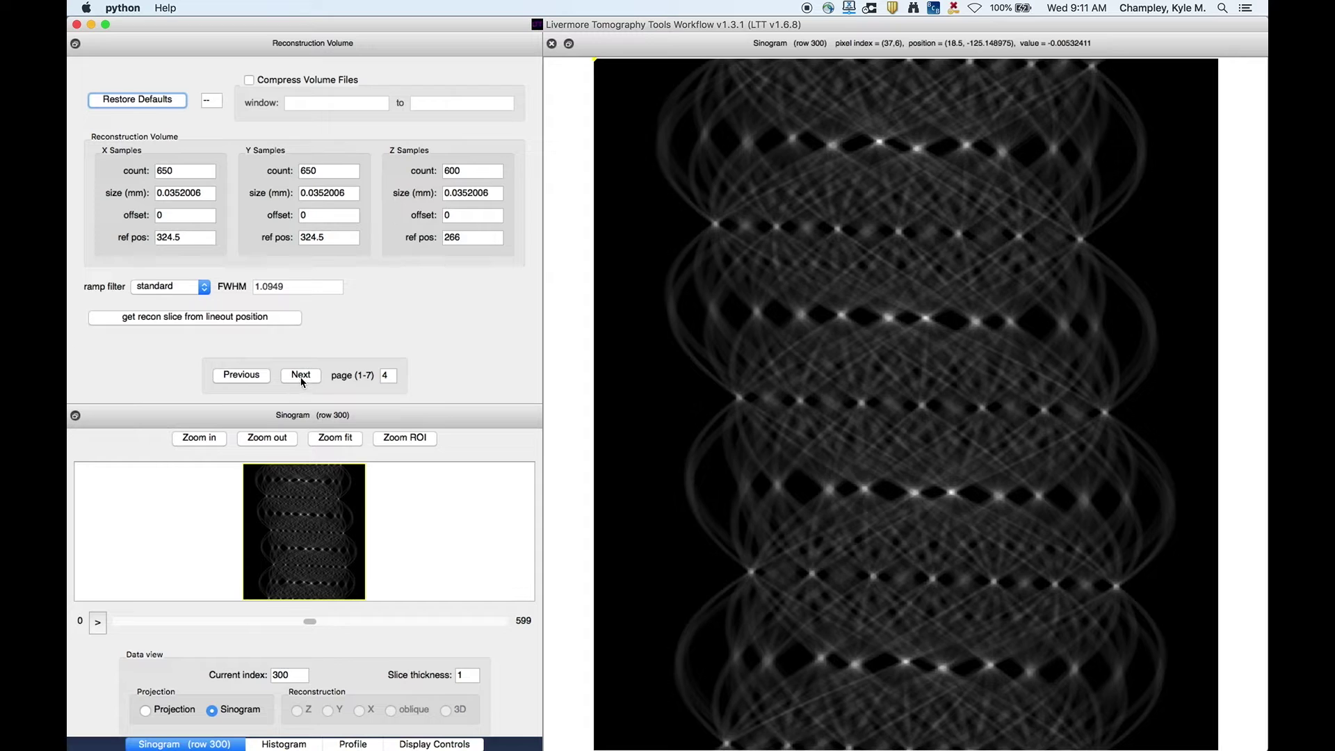
left_click(301, 378)
left_click(456, 329)
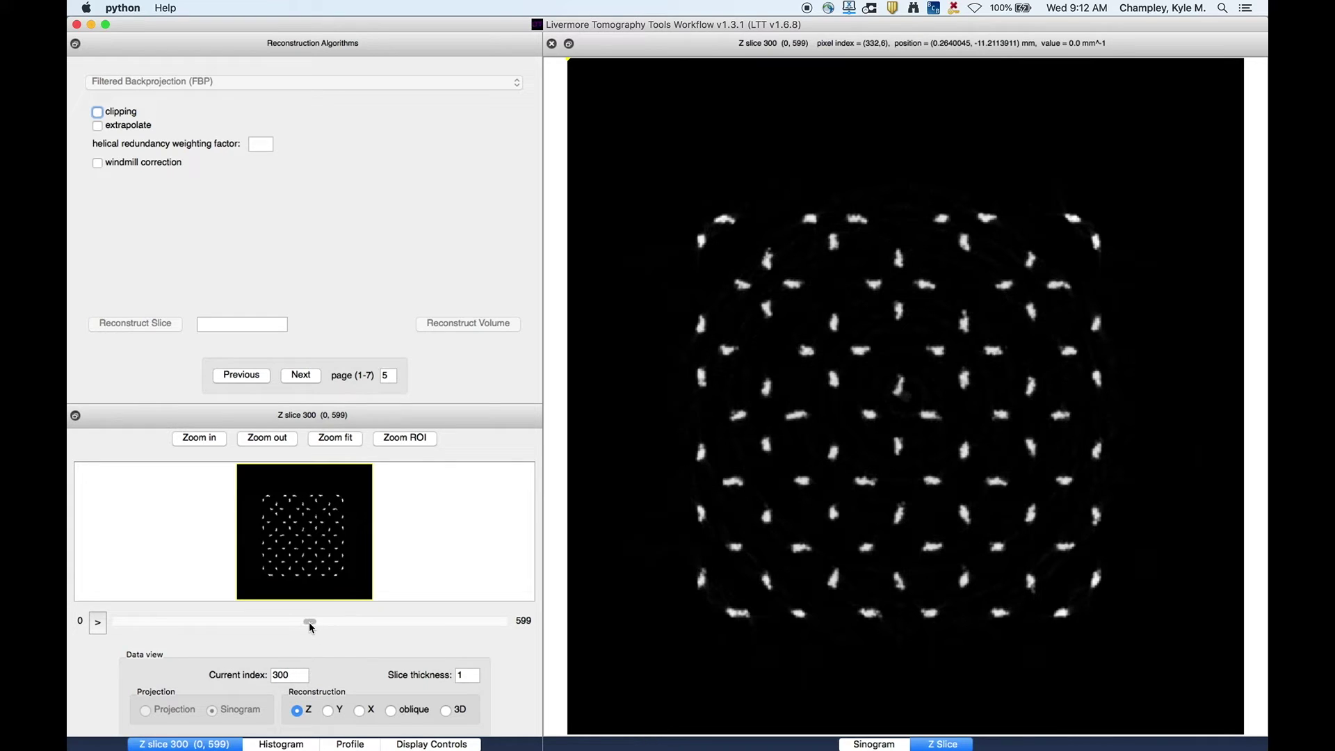
Browse the reconstructed volume at Z slices 329 and 265, and examine the lattice struts of slice 265 up close before fitting it to view.
left_click_drag(308, 621, 330, 620)
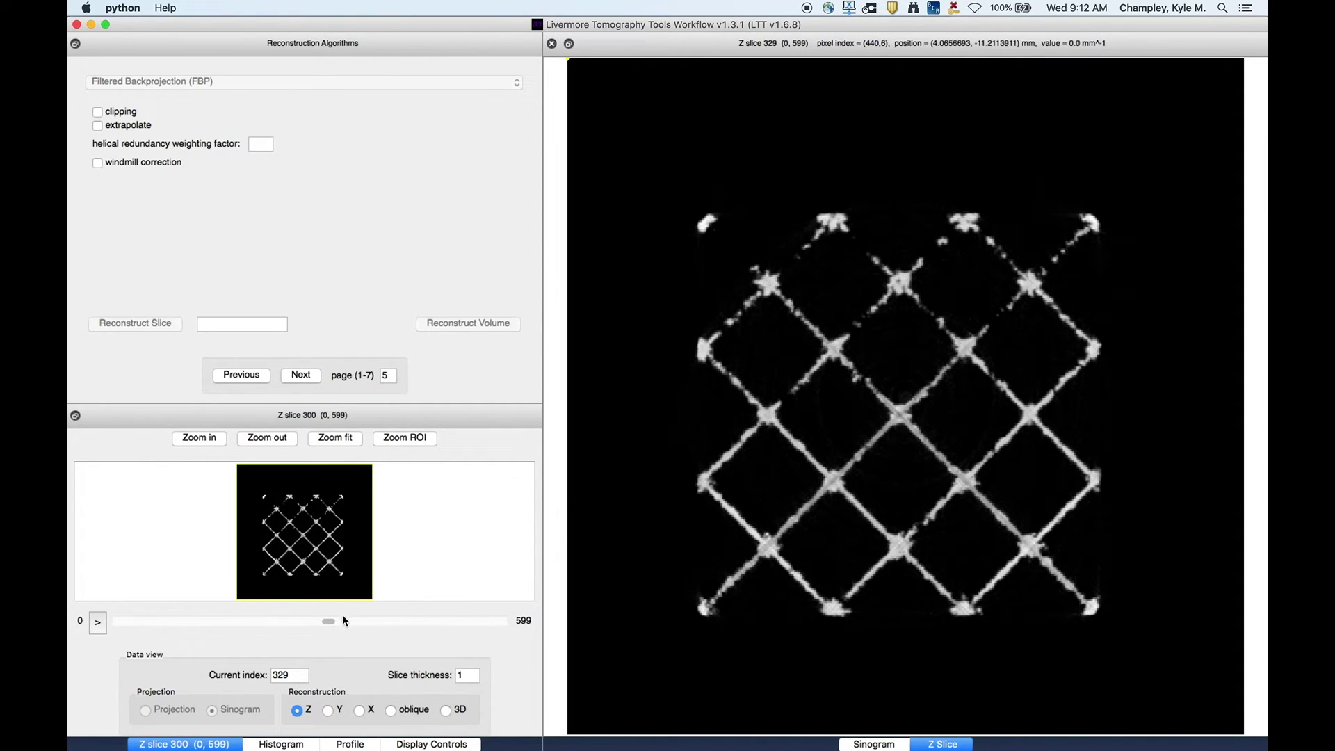
left_click_drag(330, 622, 287, 623)
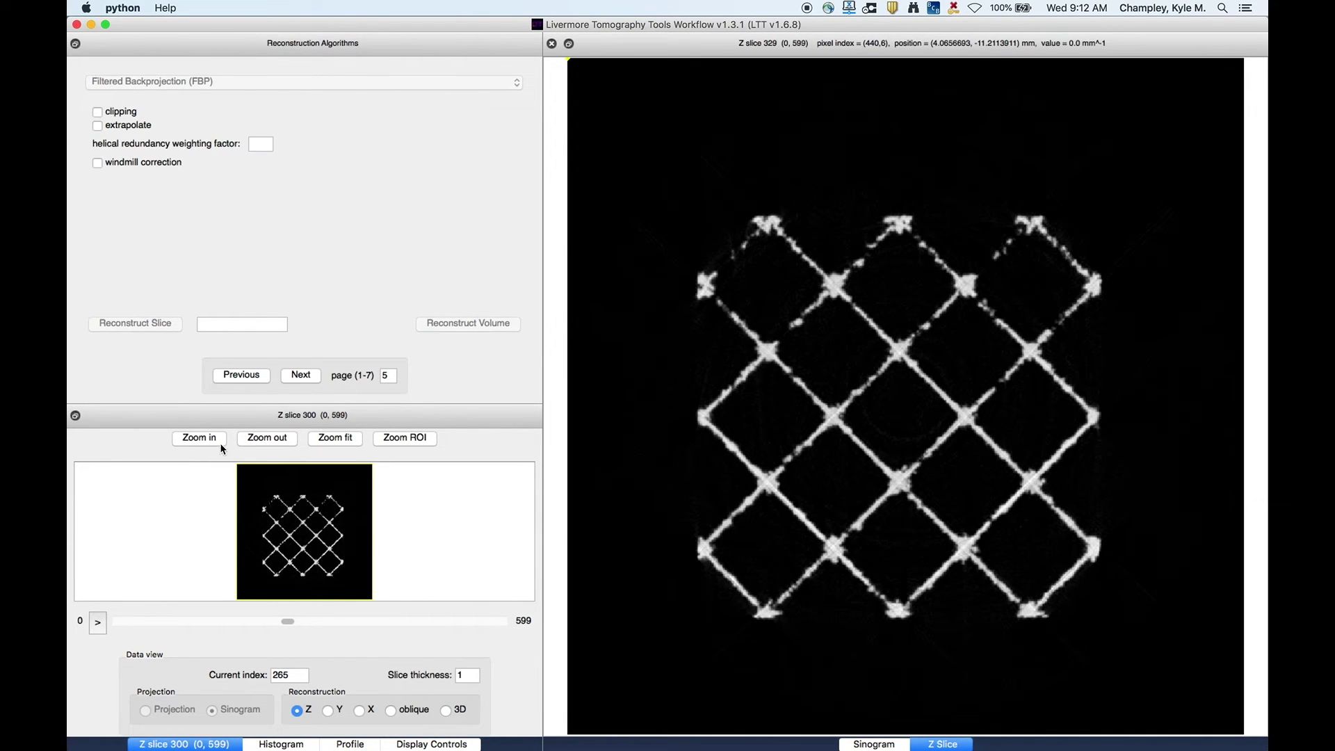
left_click(199, 438)
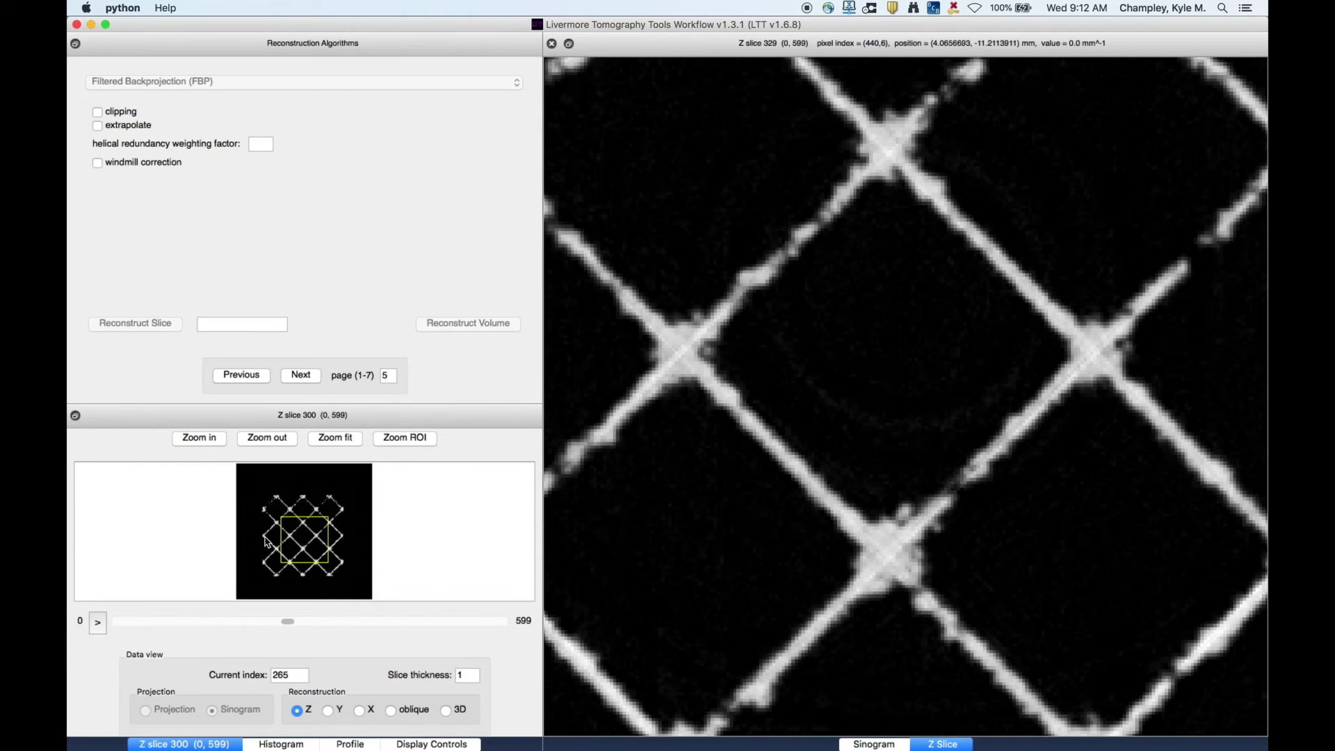
left_click_drag(308, 548, 293, 550)
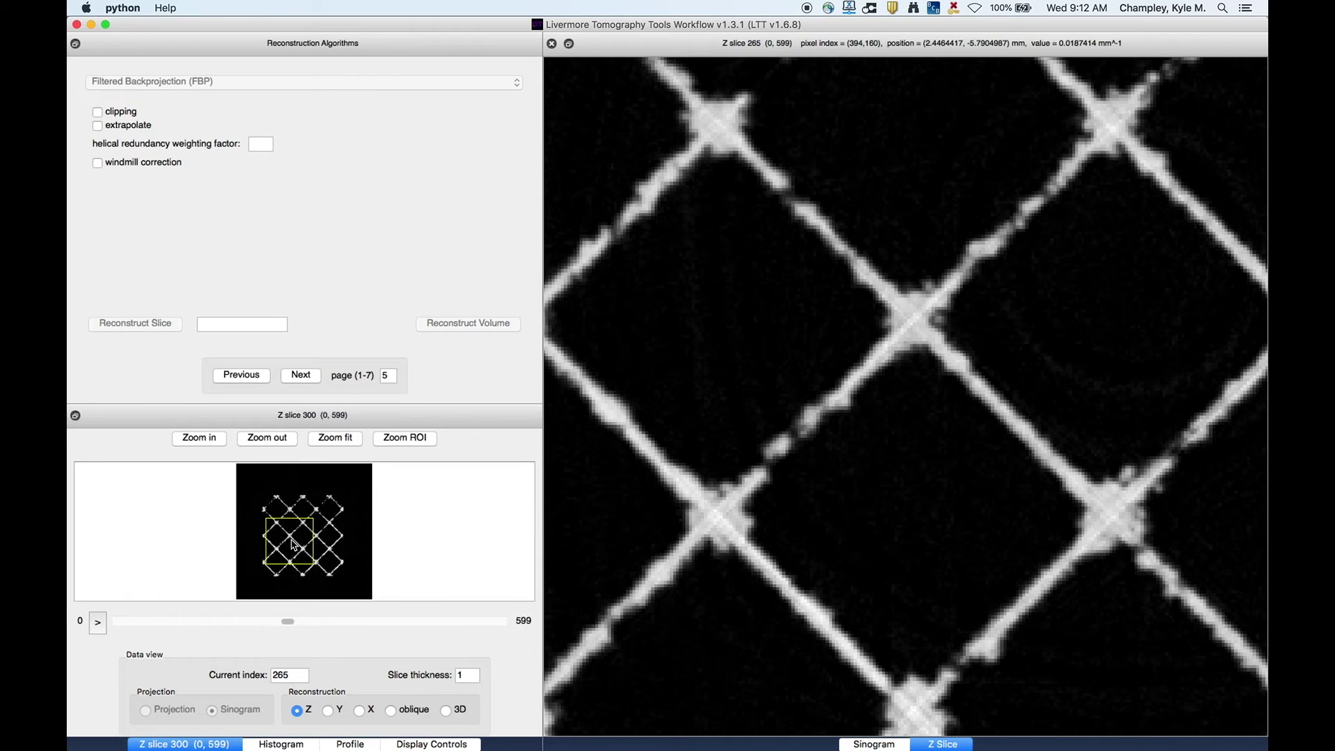
mouse_move(293, 548)
left_mouse_down()
mouse_move(308, 546)
mouse_move(301, 526)
left_mouse_up()
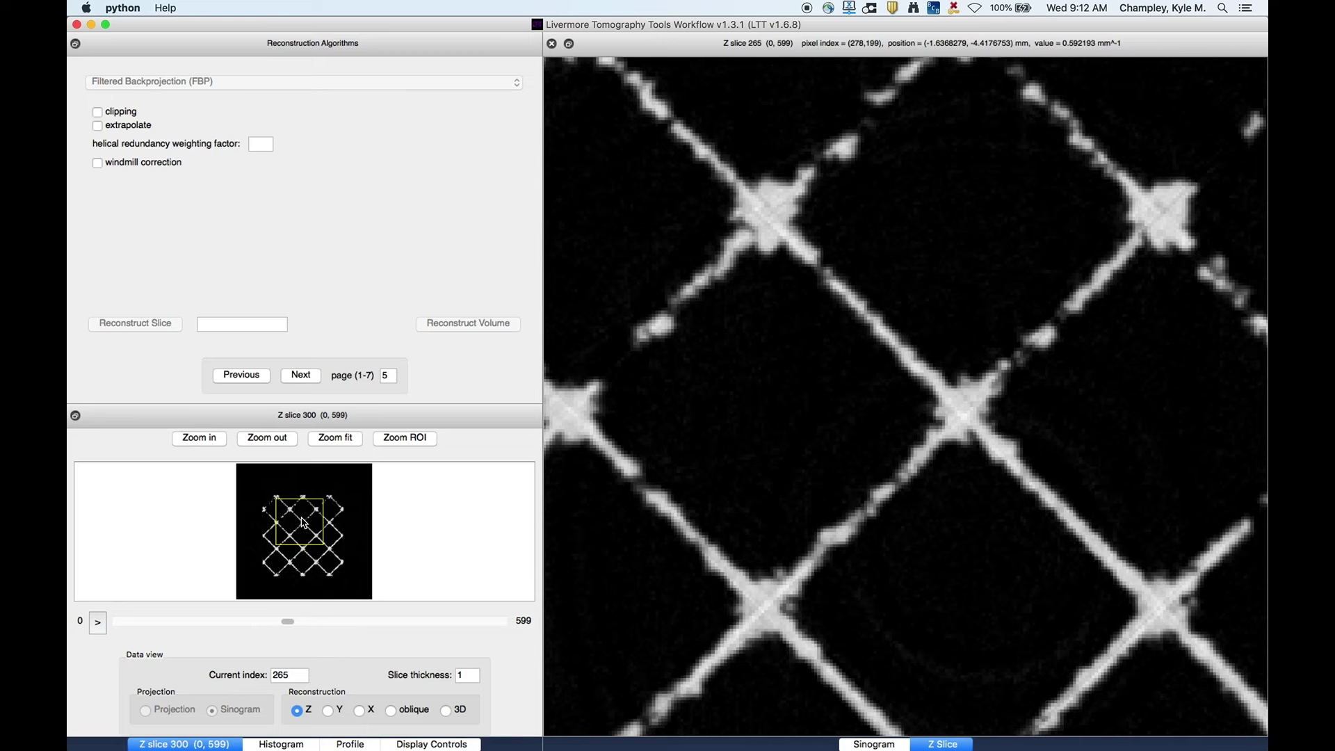
left_click_drag(304, 527, 300, 536)
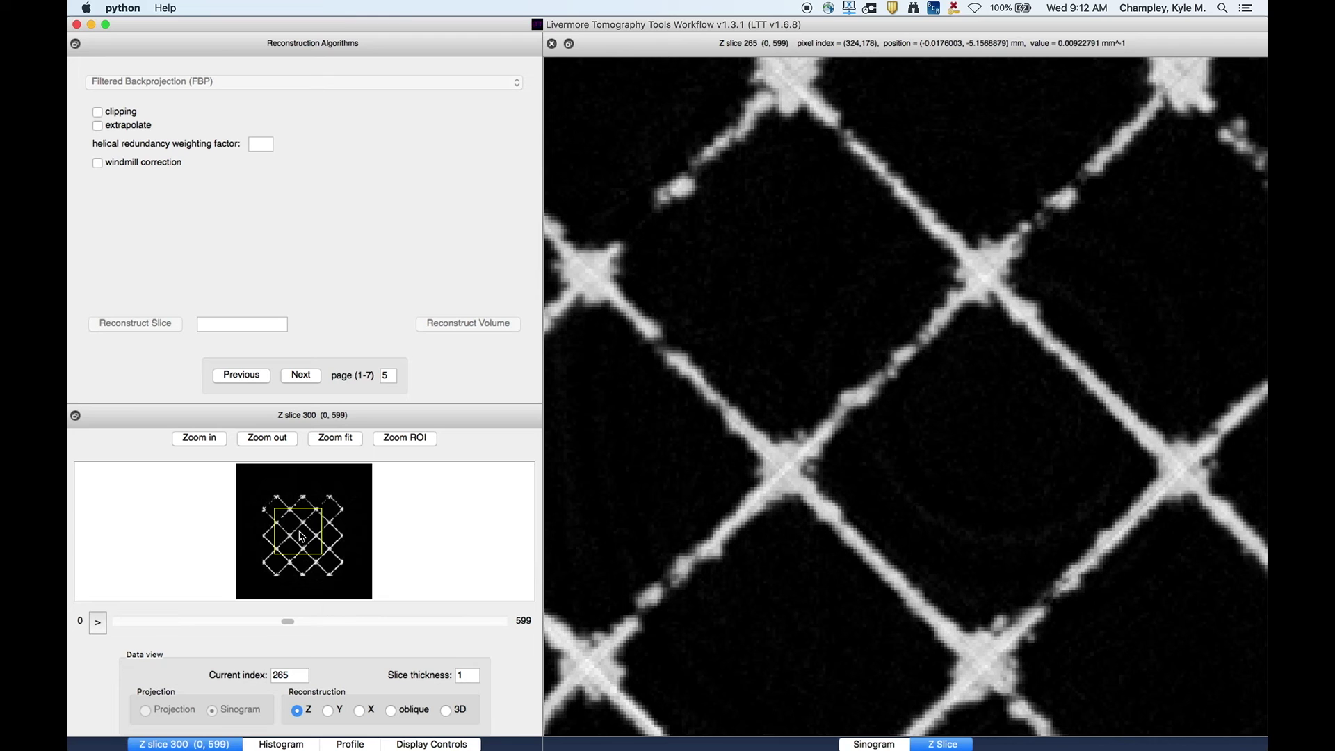
left_click_drag(301, 537, 296, 557)
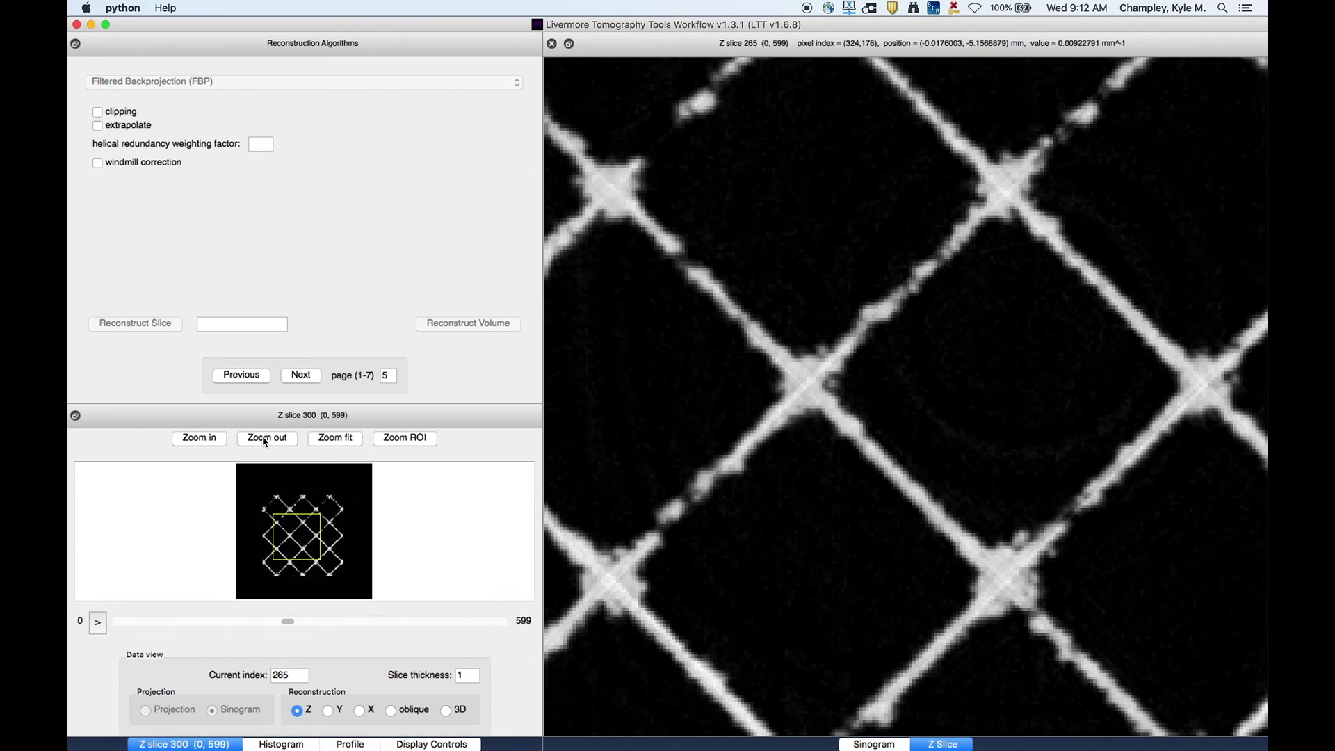
left_click(264, 438)
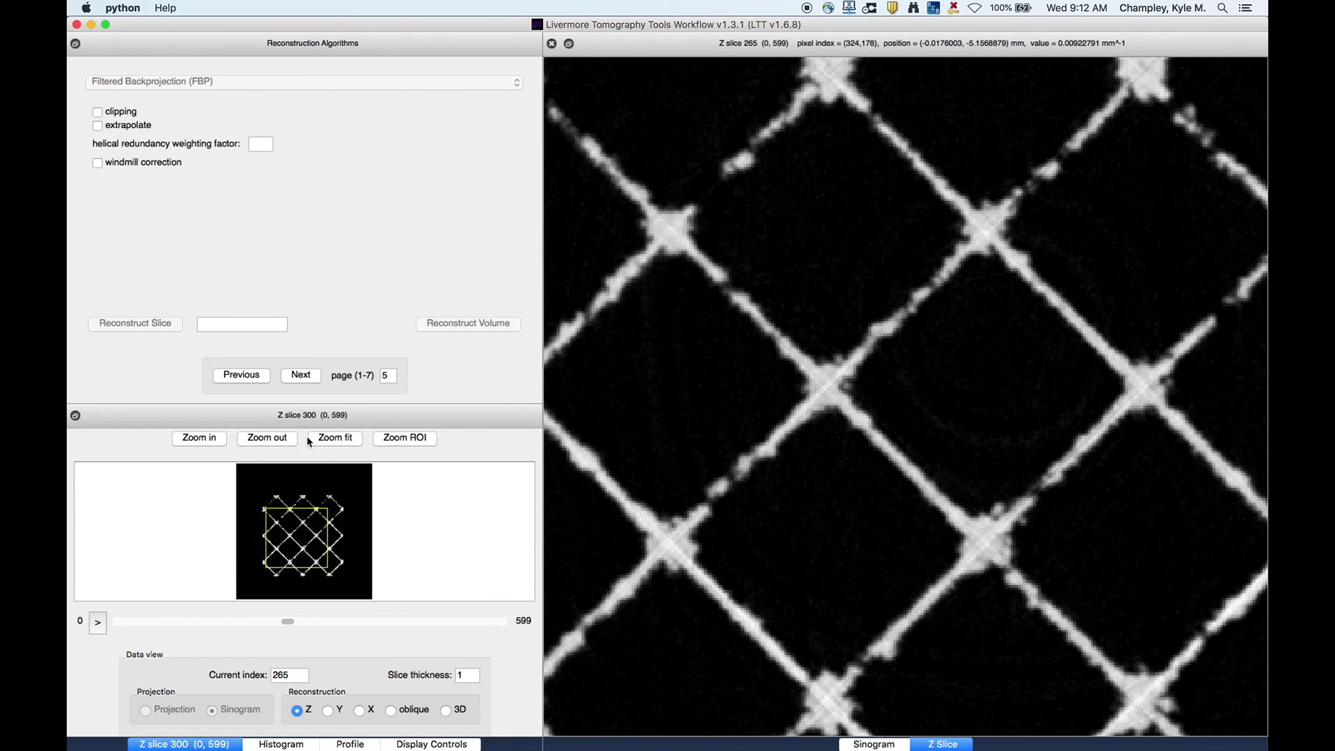
left_click(352, 442)
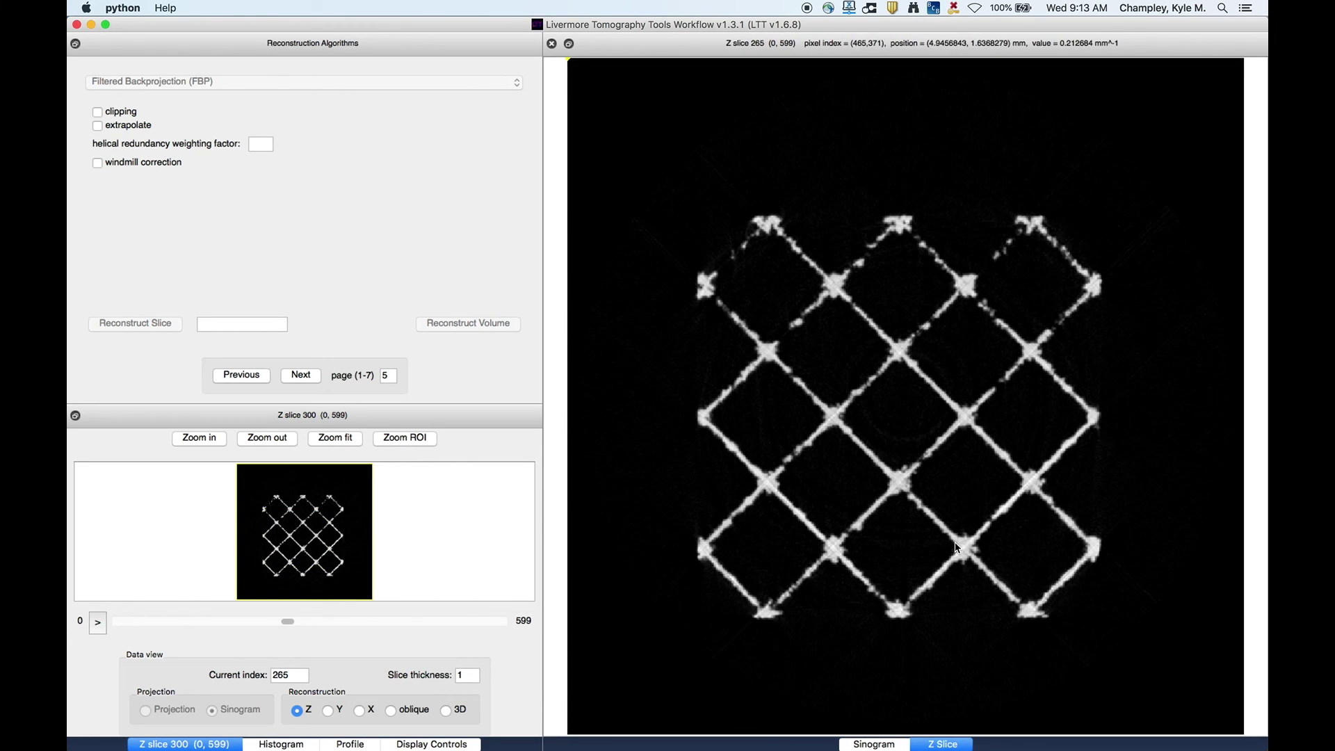